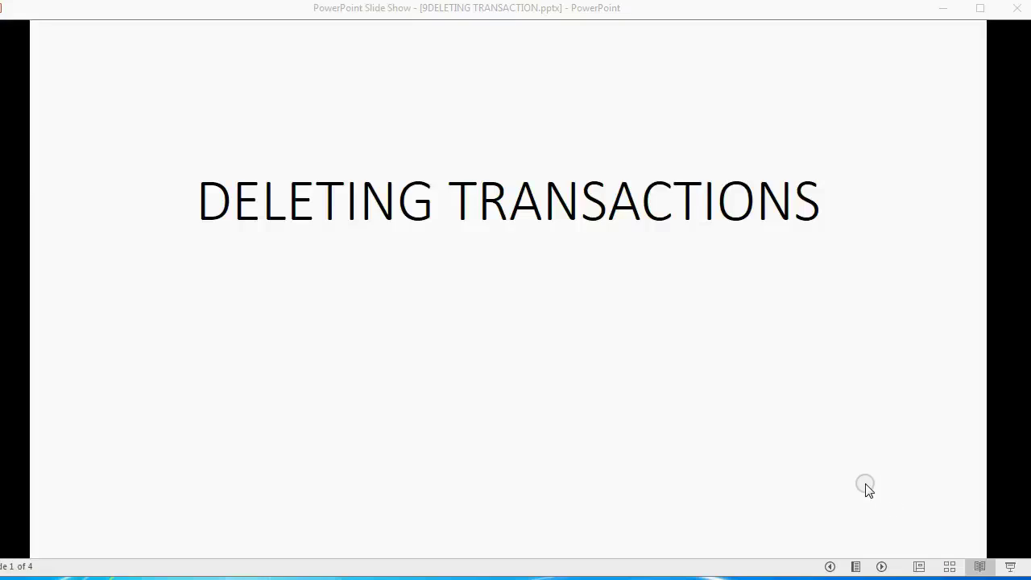
click(881, 566)
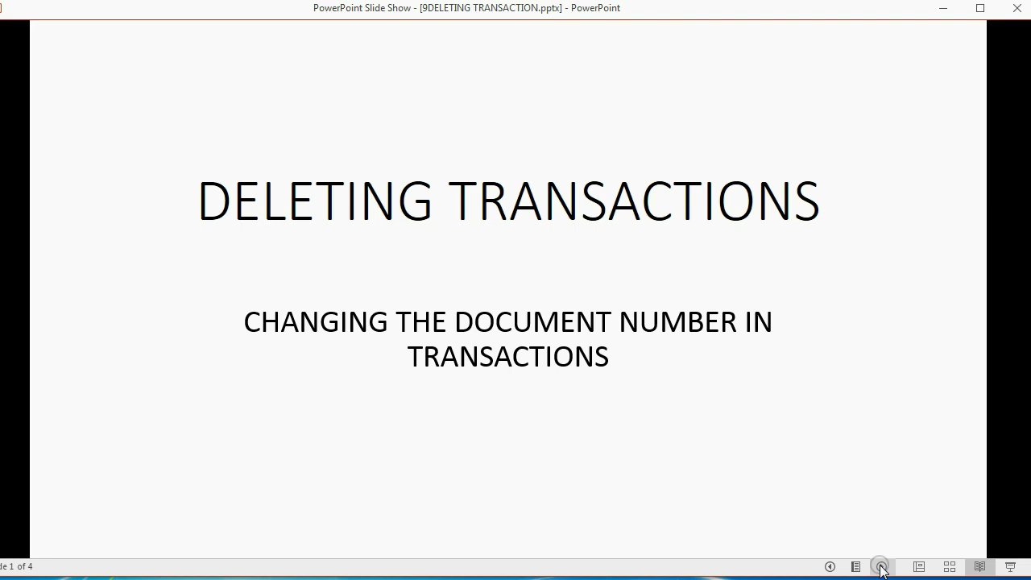
click(881, 567)
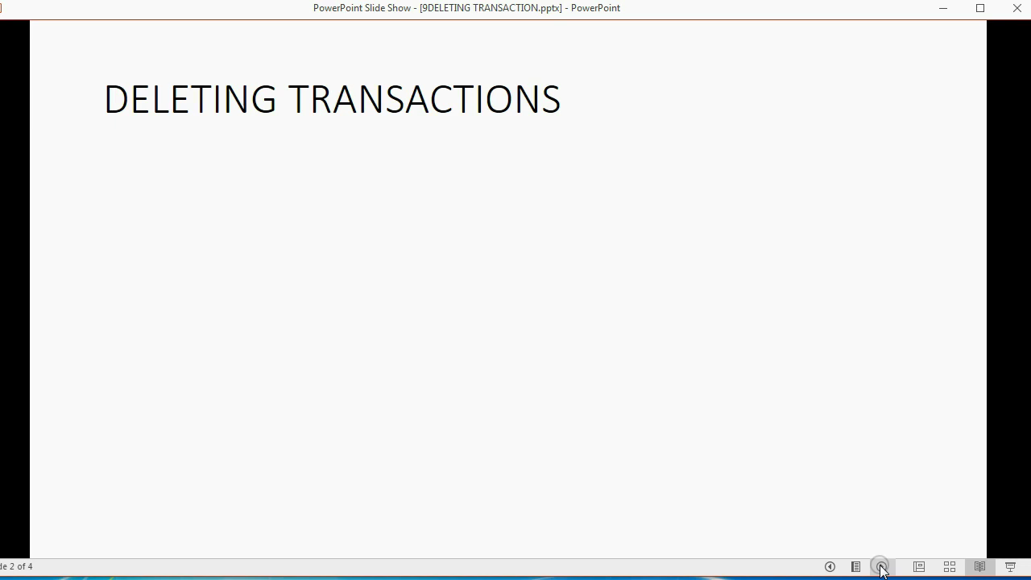
click(881, 567)
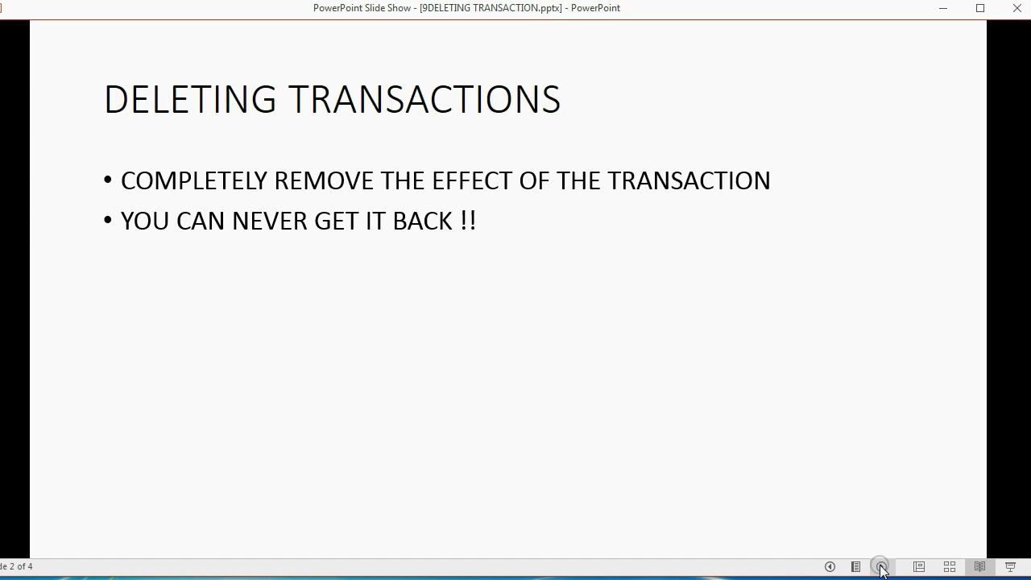
click(881, 566)
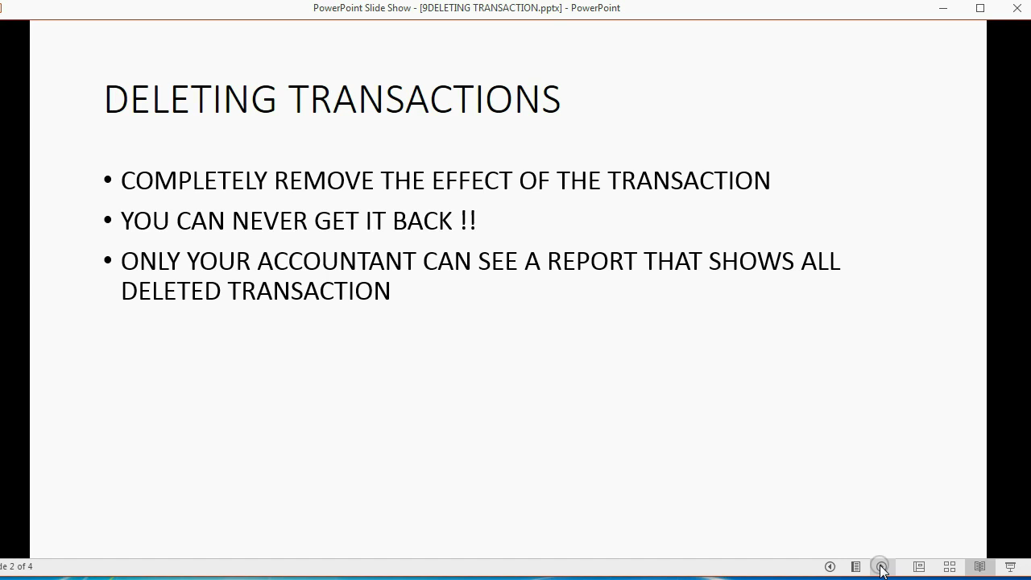
click(881, 566)
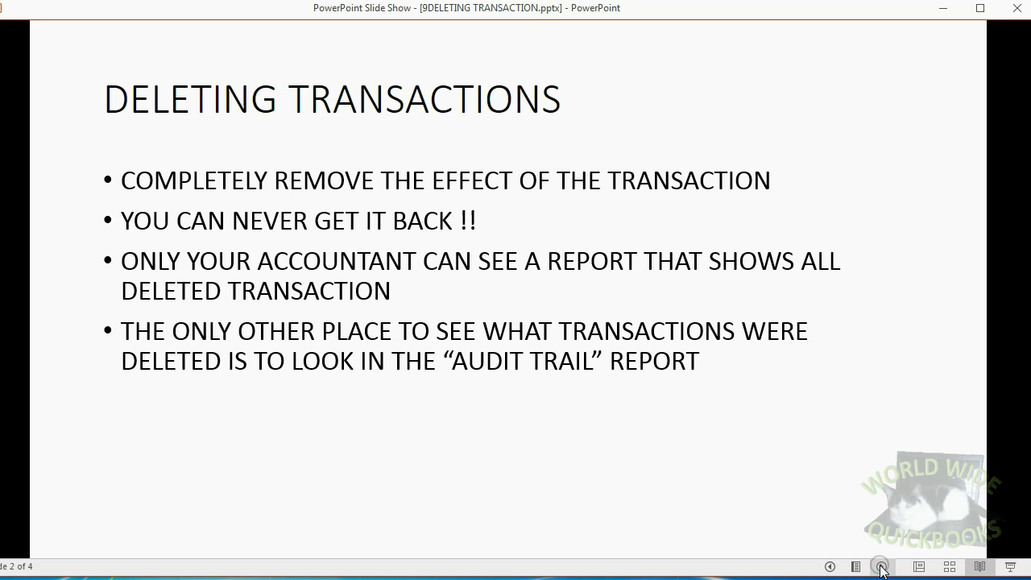
click(882, 567)
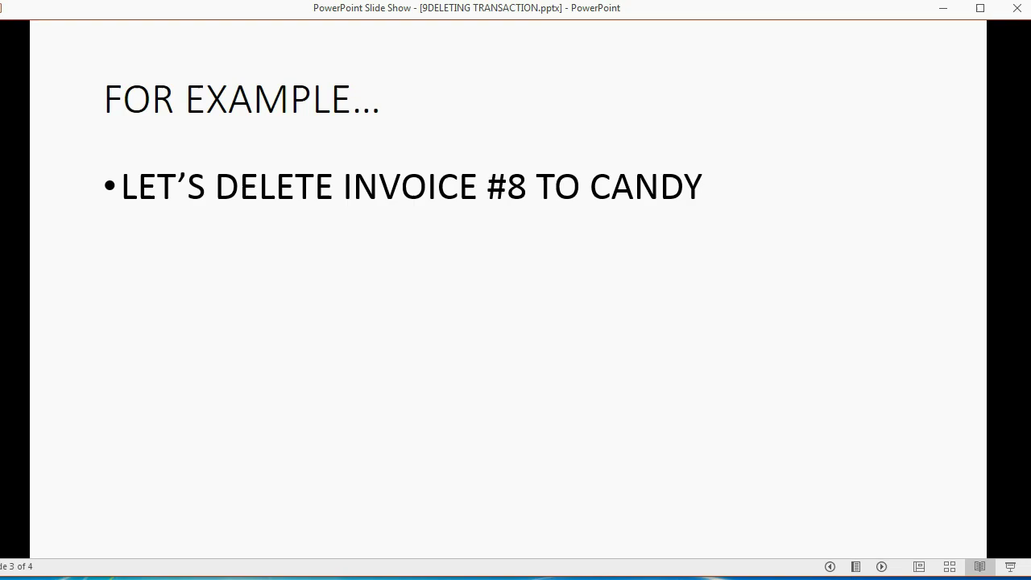
- Switch to QuickBooks Online in the browser and open the custom report Customer Balance Detail to review the customers' invoices
click(223, 487)
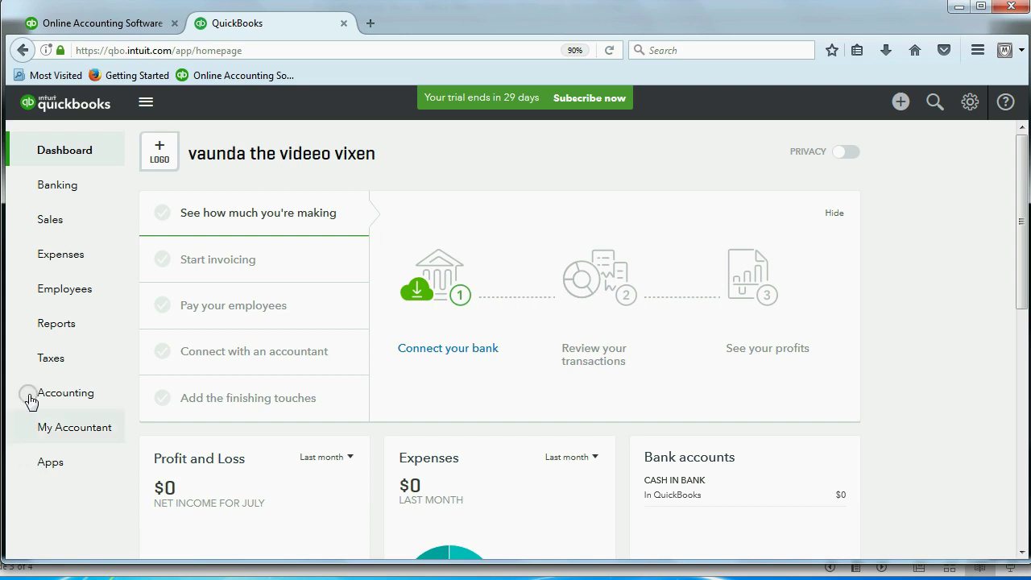
click(62, 334)
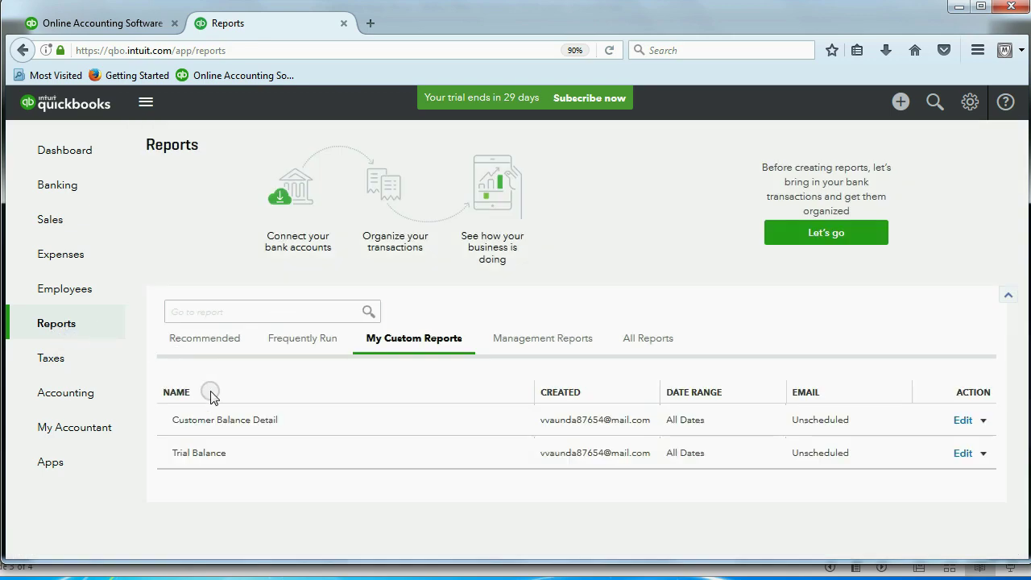
click(229, 420)
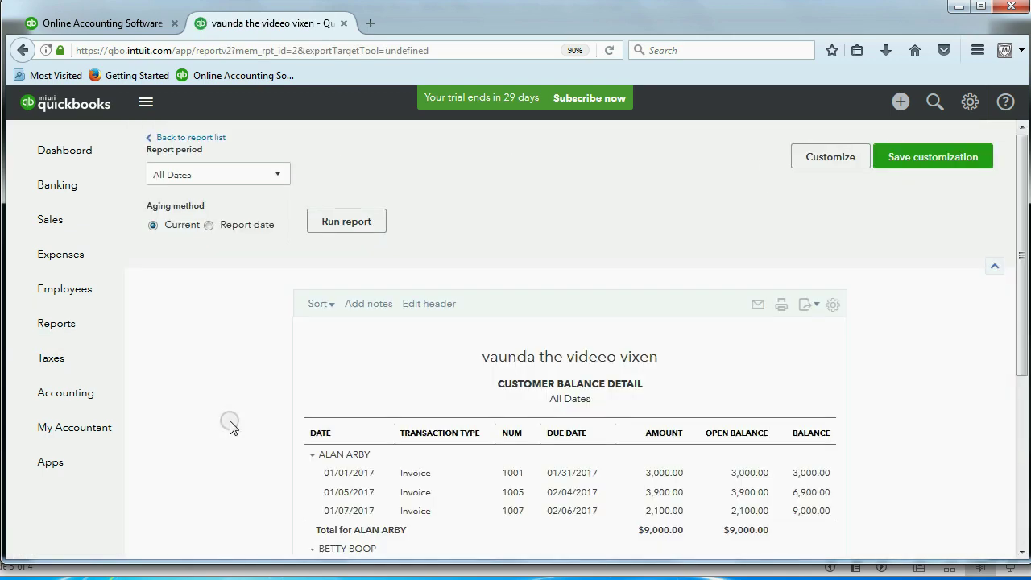
scroll(516, 331, down, 5)
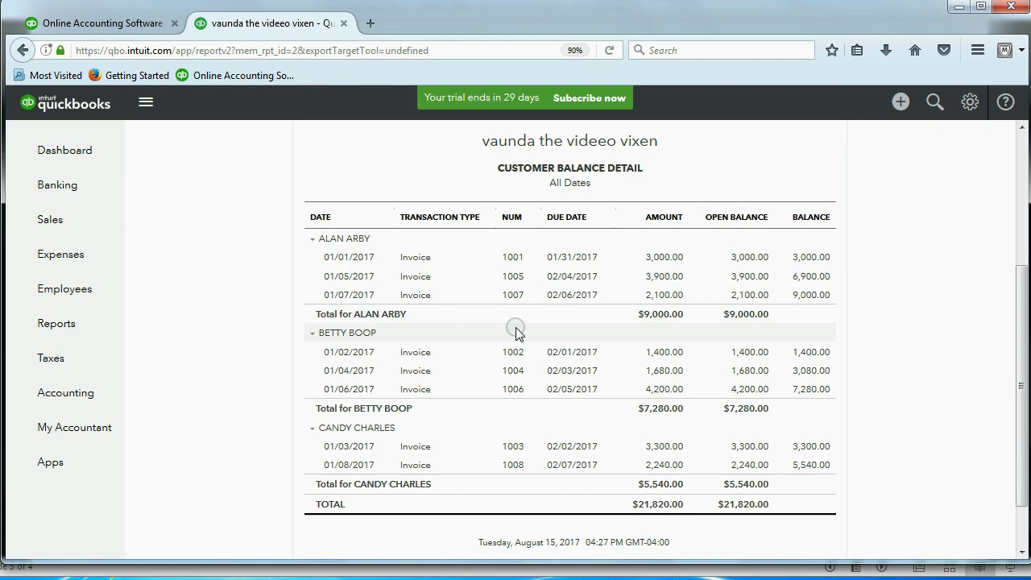
scroll(517, 330, up, 1)
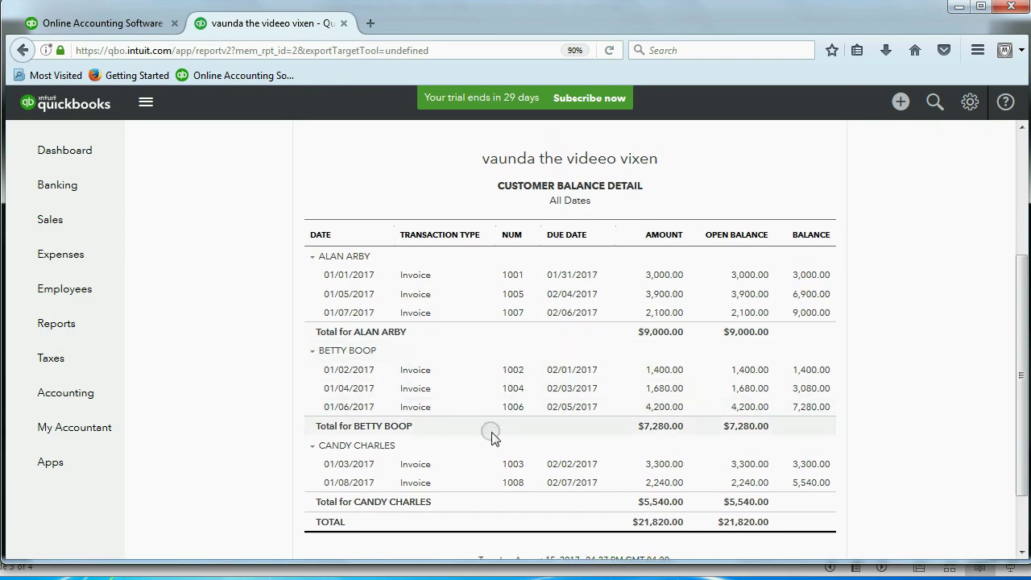
- Open invoice 1008 from the Customer Balance Detail report and delete it, confirming the deletion
click(514, 484)
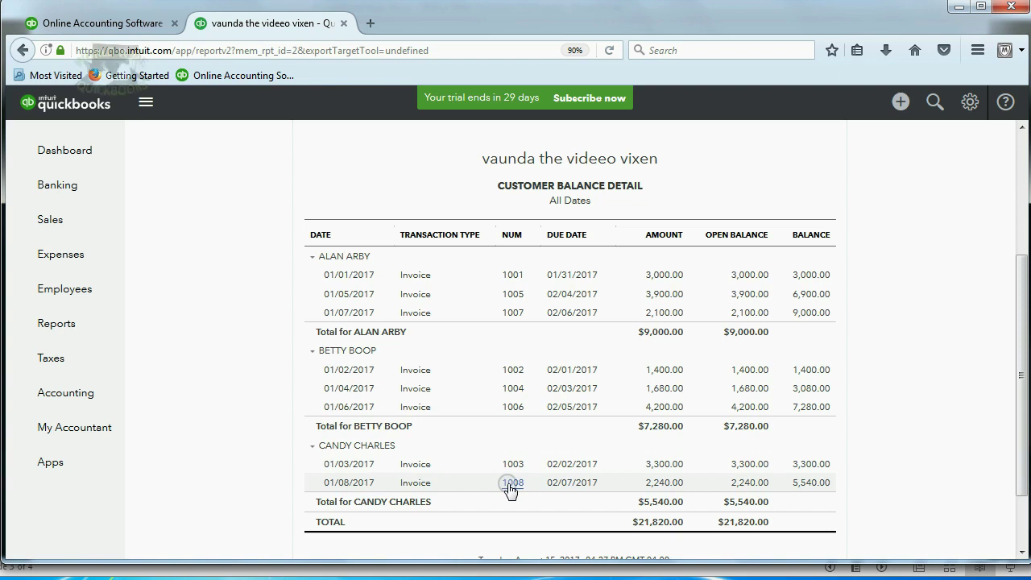
click(512, 483)
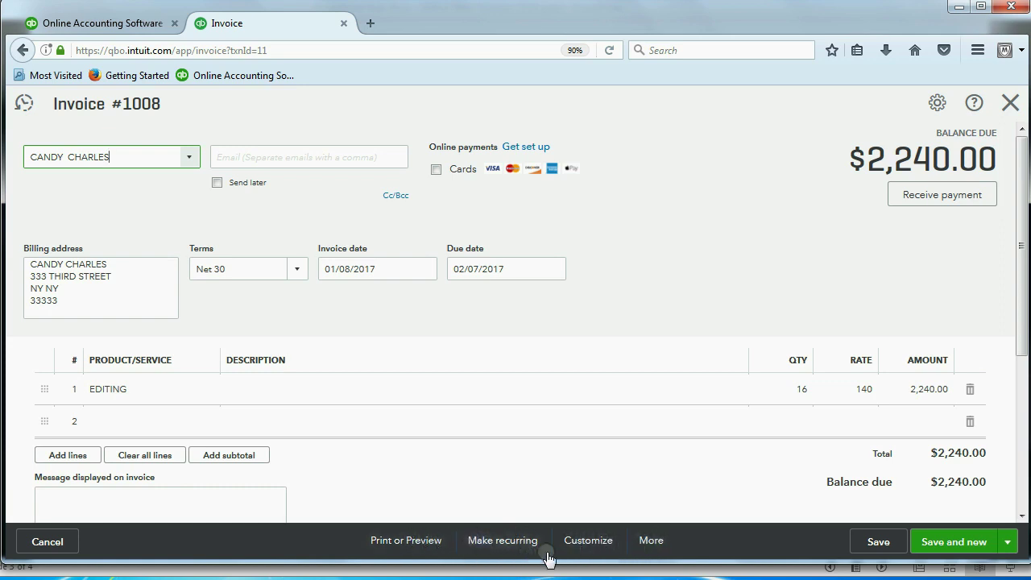
click(653, 541)
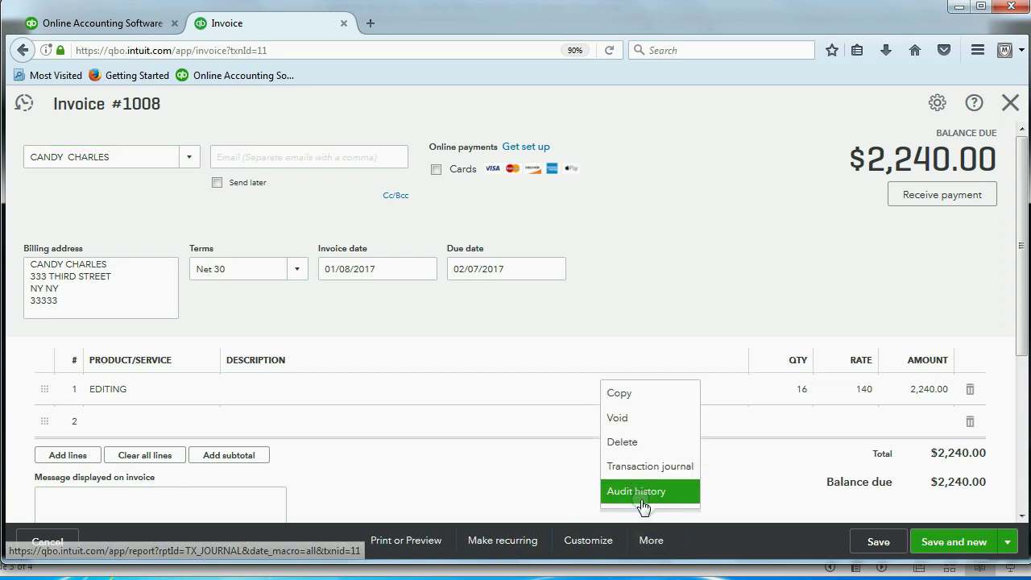
click(635, 442)
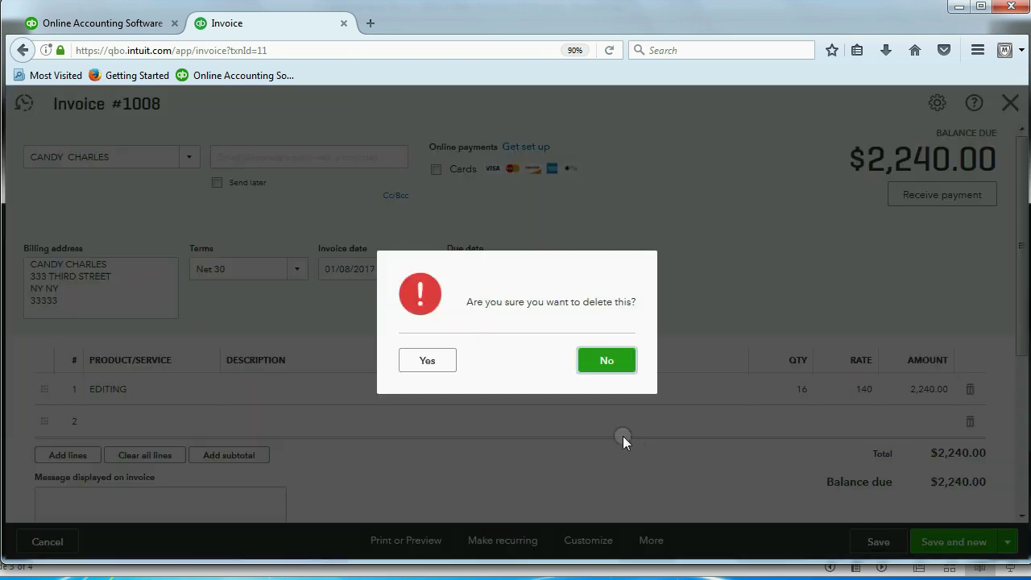
click(441, 362)
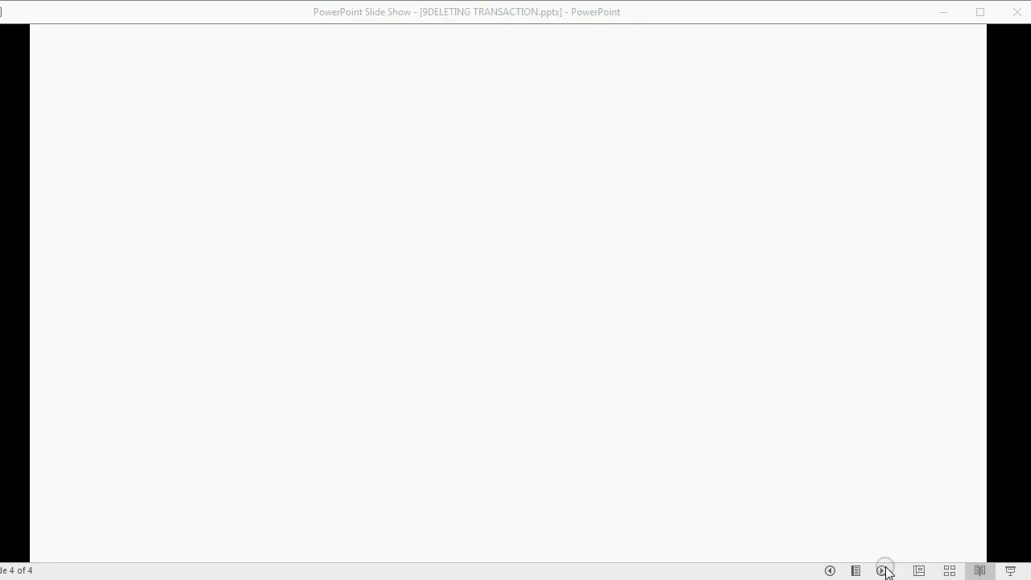
click(883, 571)
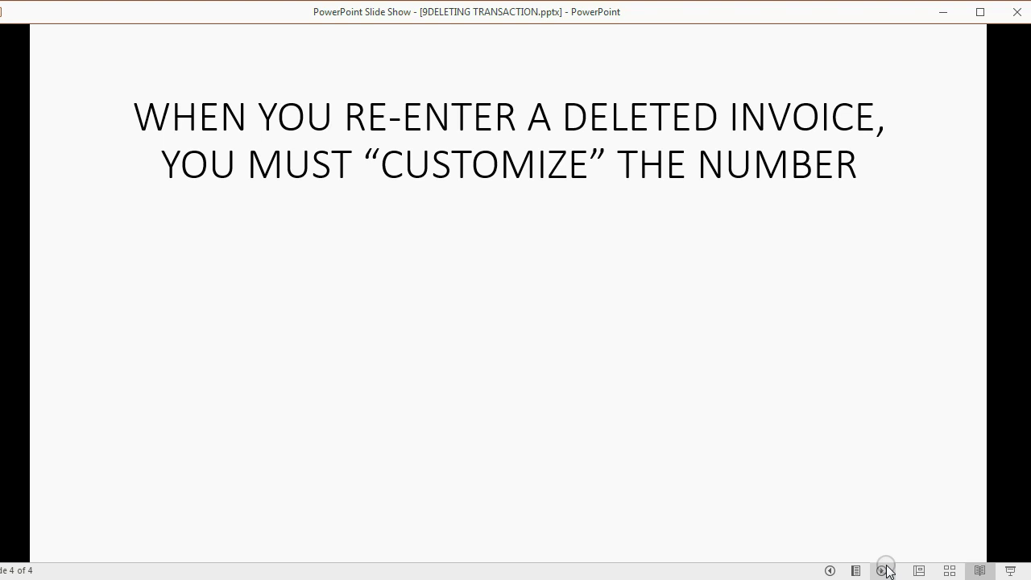
click(883, 570)
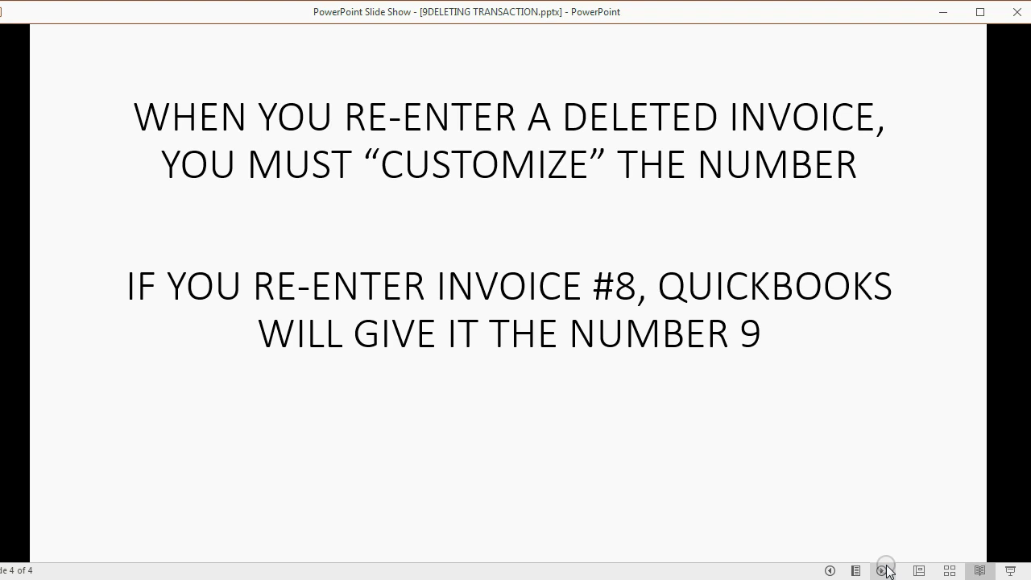
click(886, 567)
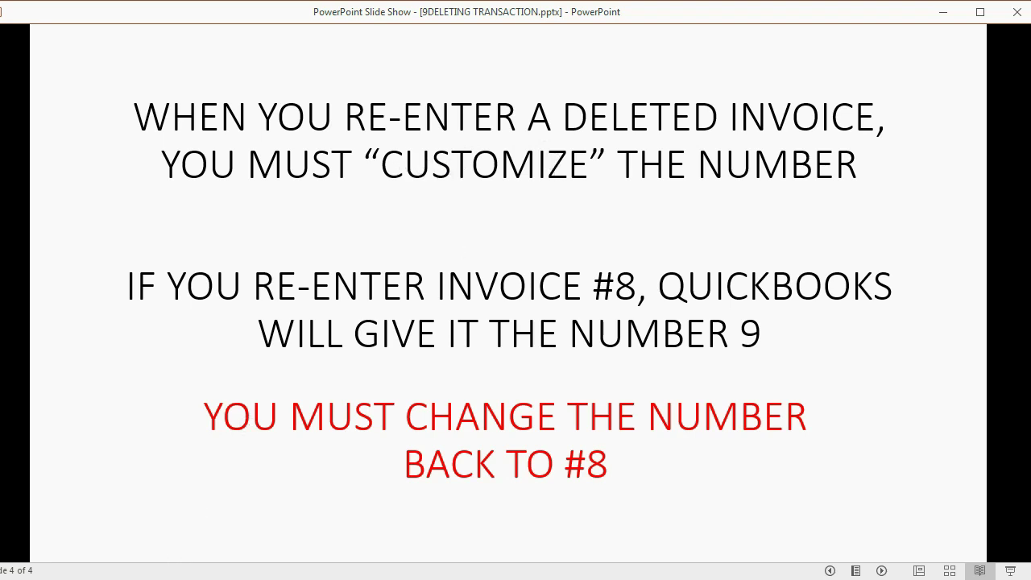
- Switch back to QuickBooks Online and start a new invoice with the invoice date 01/08/2017
click(172, 579)
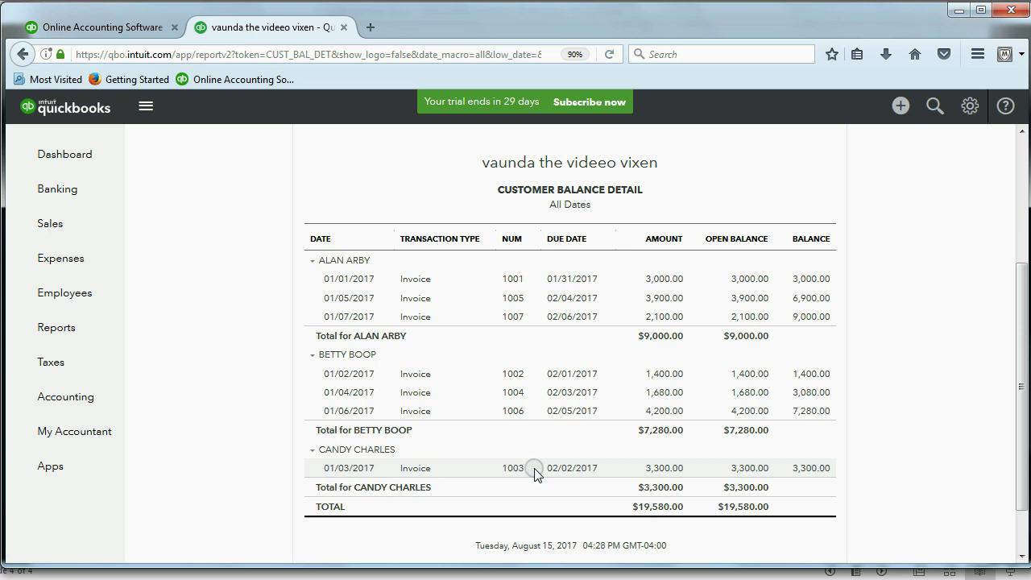
click(899, 108)
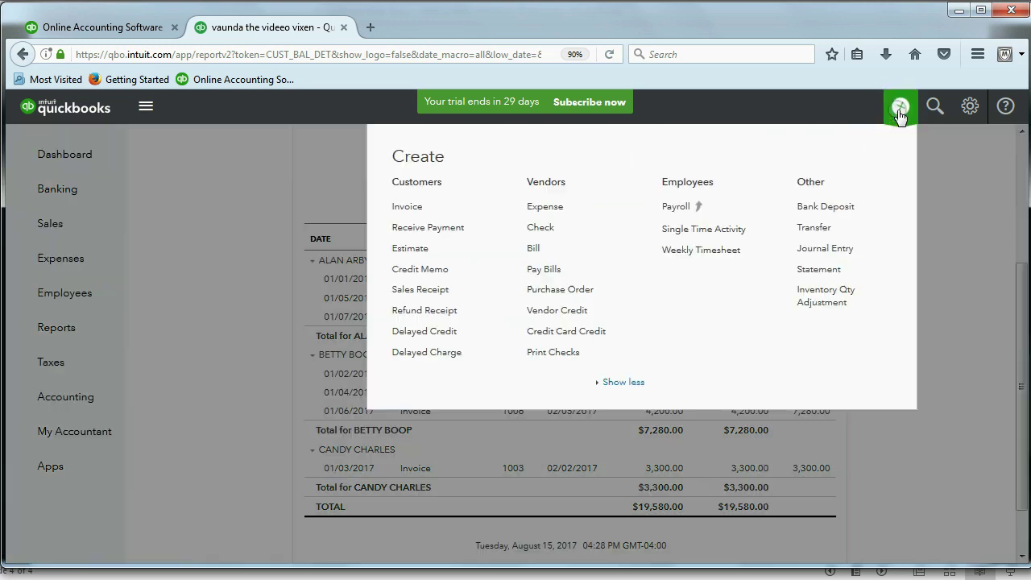
click(408, 209)
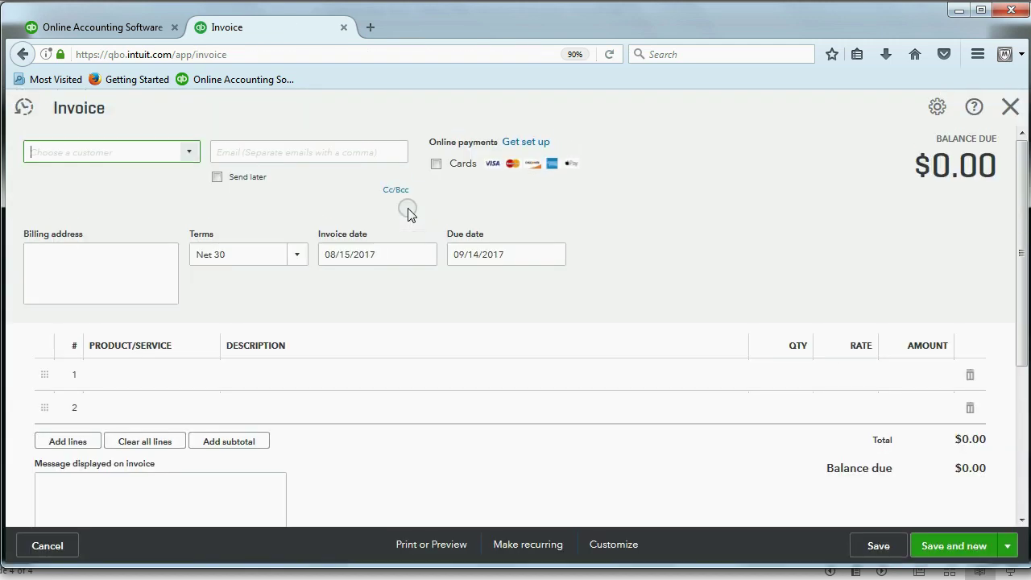
click(418, 256)
click(334, 295)
click(334, 295)
click(333, 295)
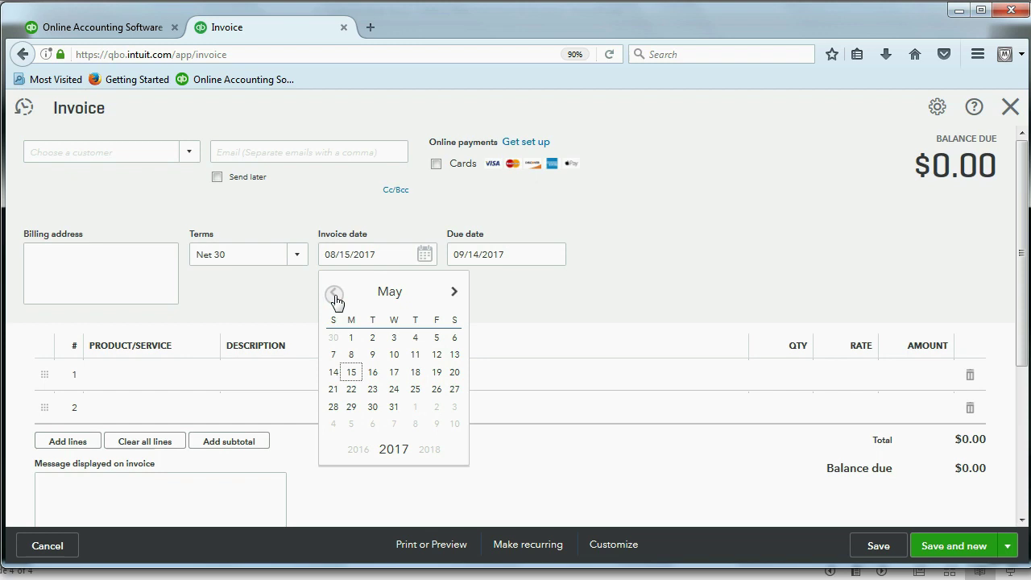
click(334, 295)
click(335, 295)
click(335, 294)
click(335, 295)
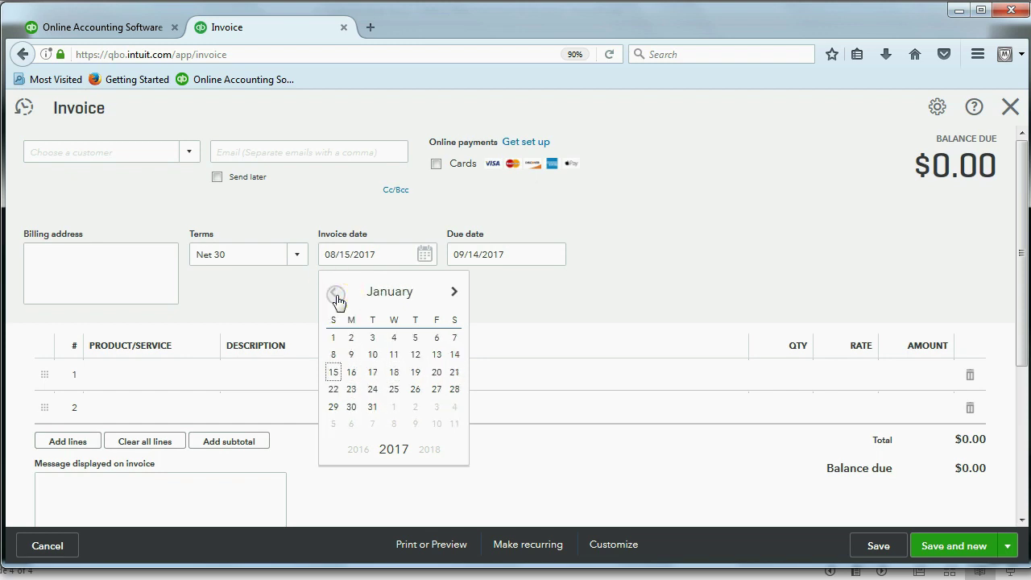
click(333, 354)
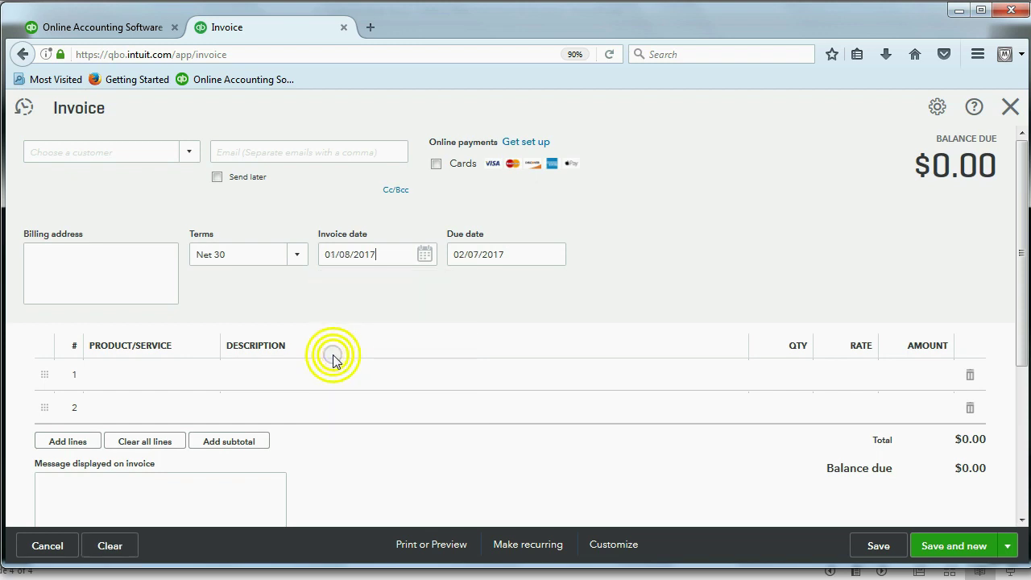
- Select the deleted invoice's customer and fill the first line with the EDITING service at a quantity of 16
click(187, 155)
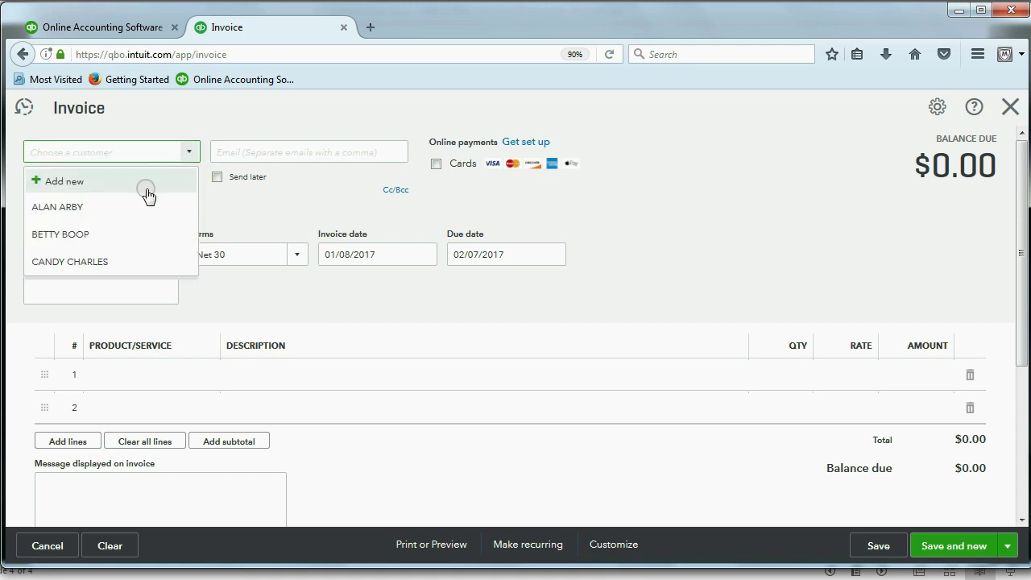
click(131, 260)
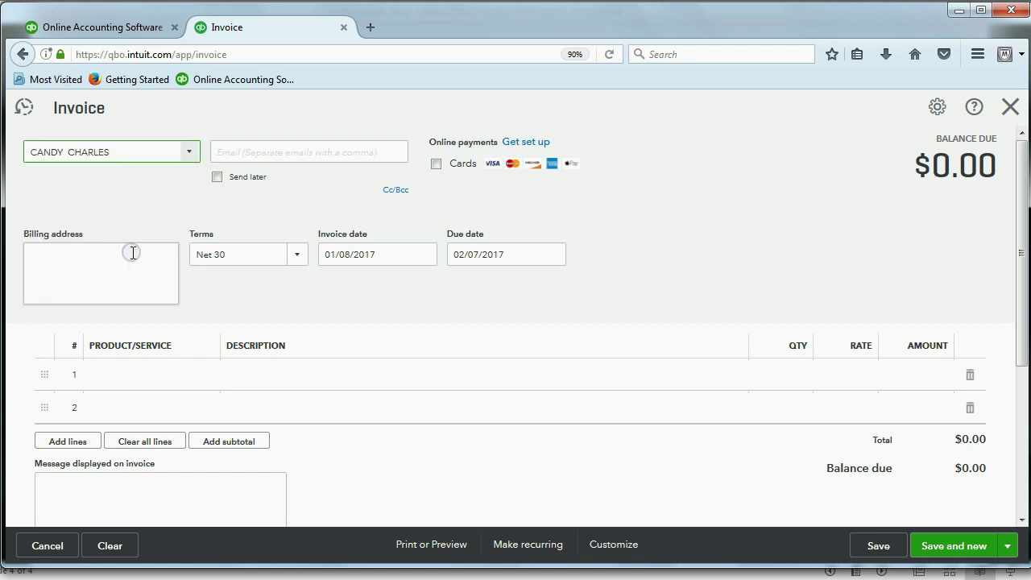
click(132, 372)
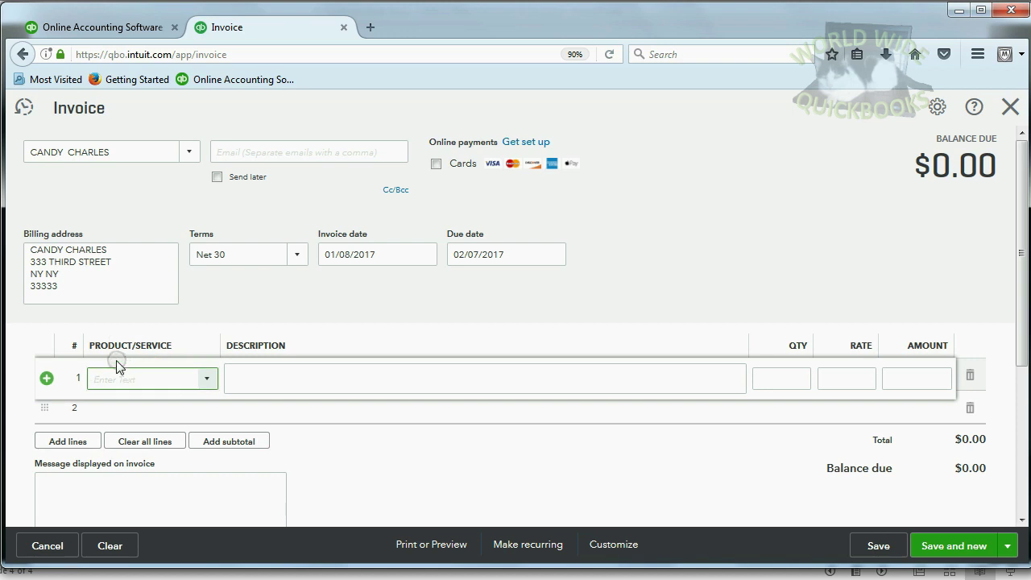
text(EDITING)
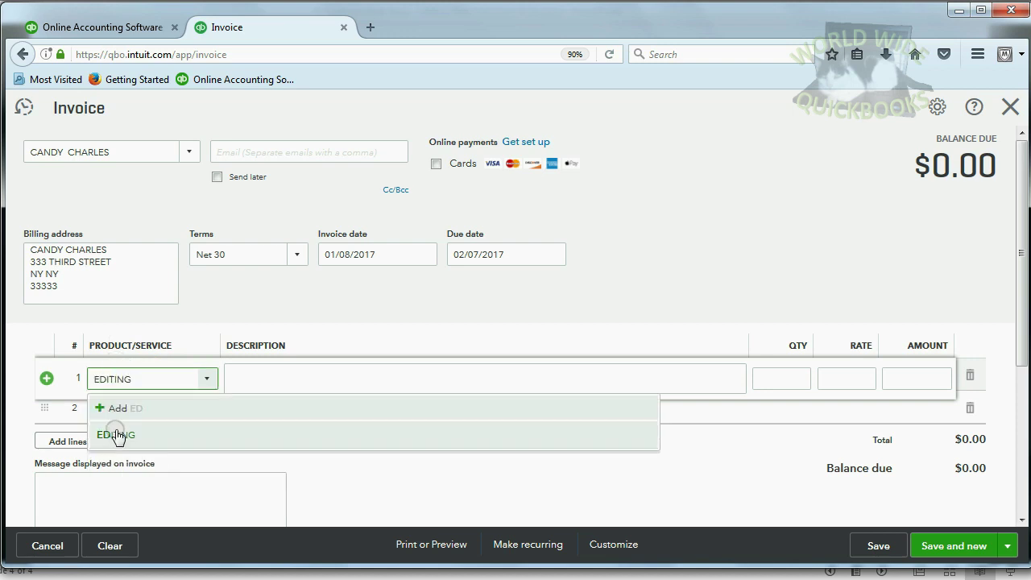
click(116, 436)
click(789, 384)
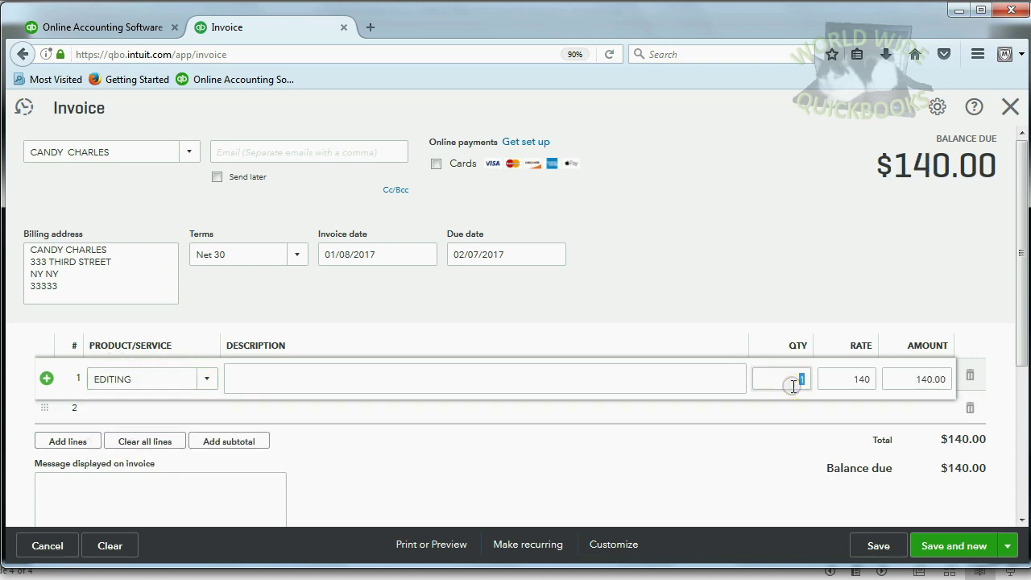
text(16)
key(Tab)
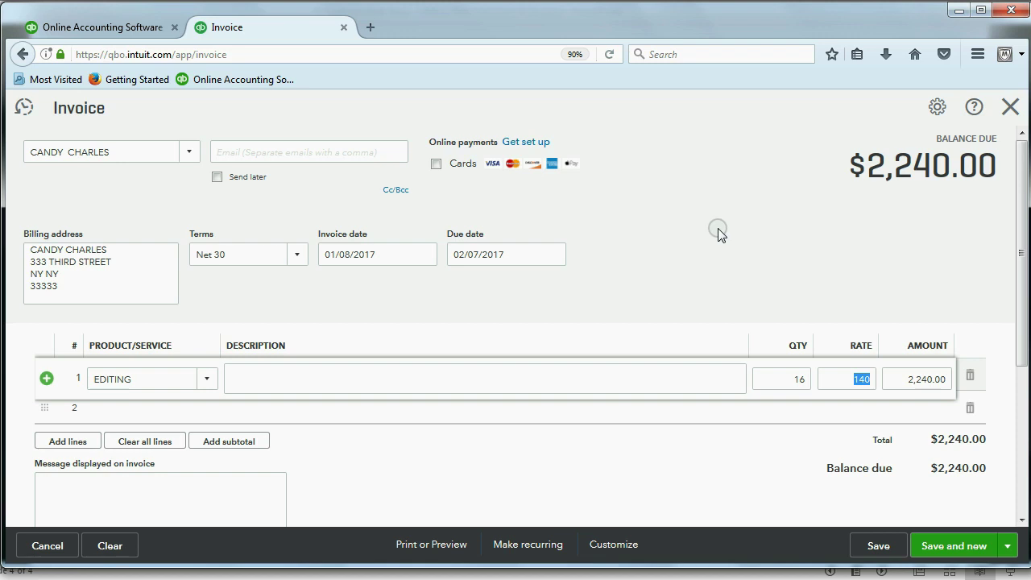
- Turn on custom transaction numbers in the sales form settings and return to the invoice
click(937, 113)
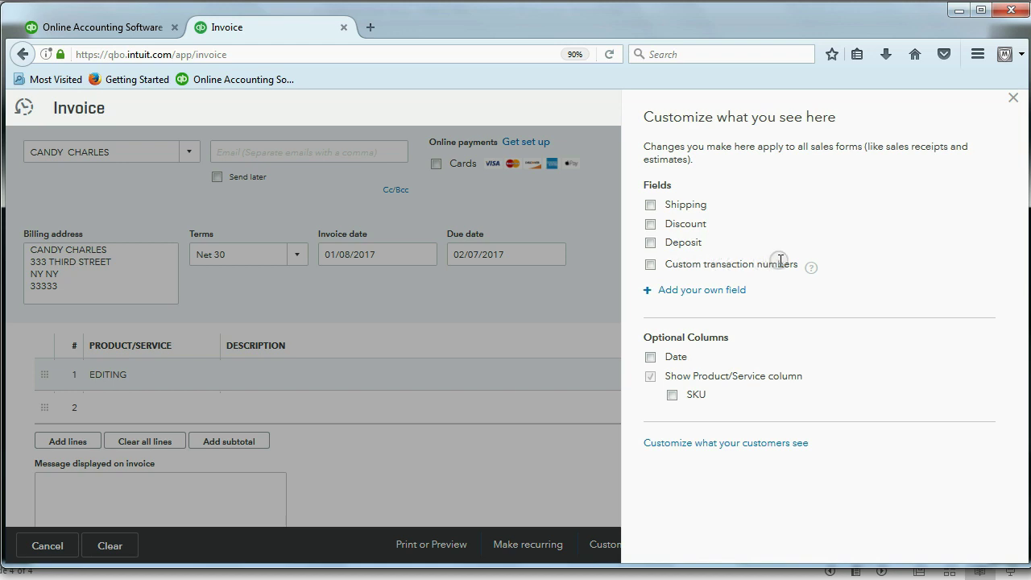
click(650, 264)
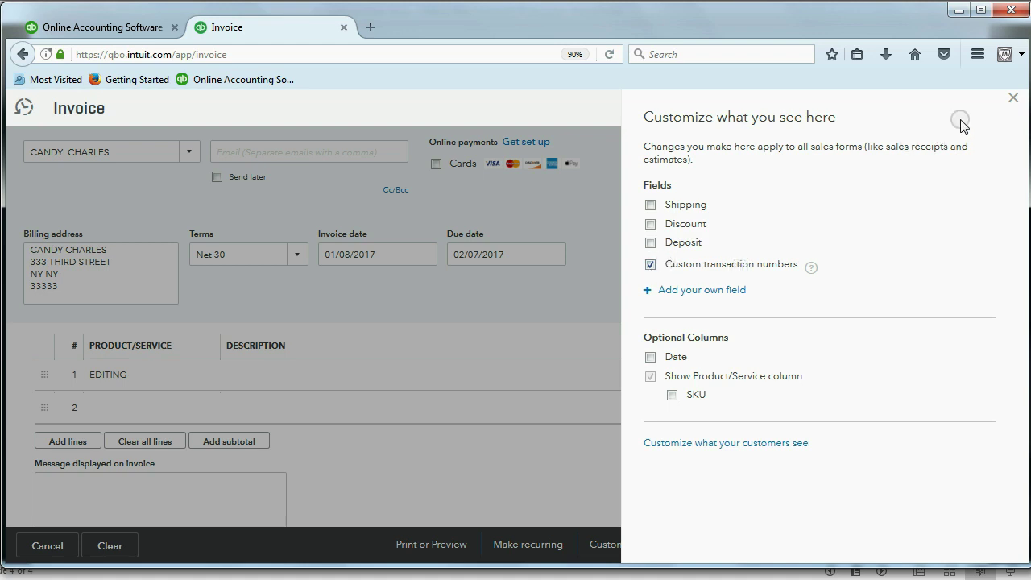
click(1013, 99)
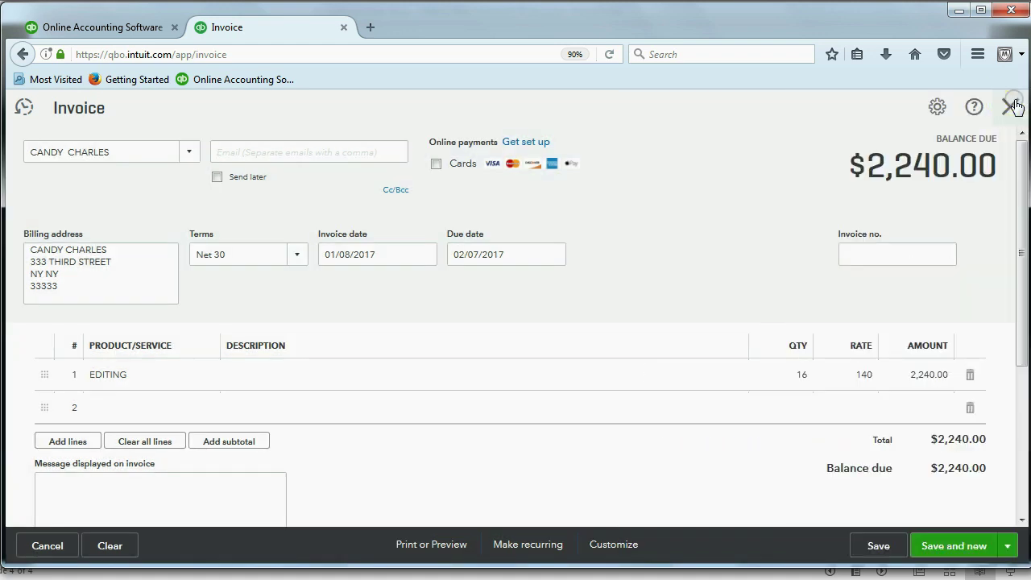
- Set the invoice number to 1008, save the invoice and return to the Customer Balance Detail report
click(911, 252)
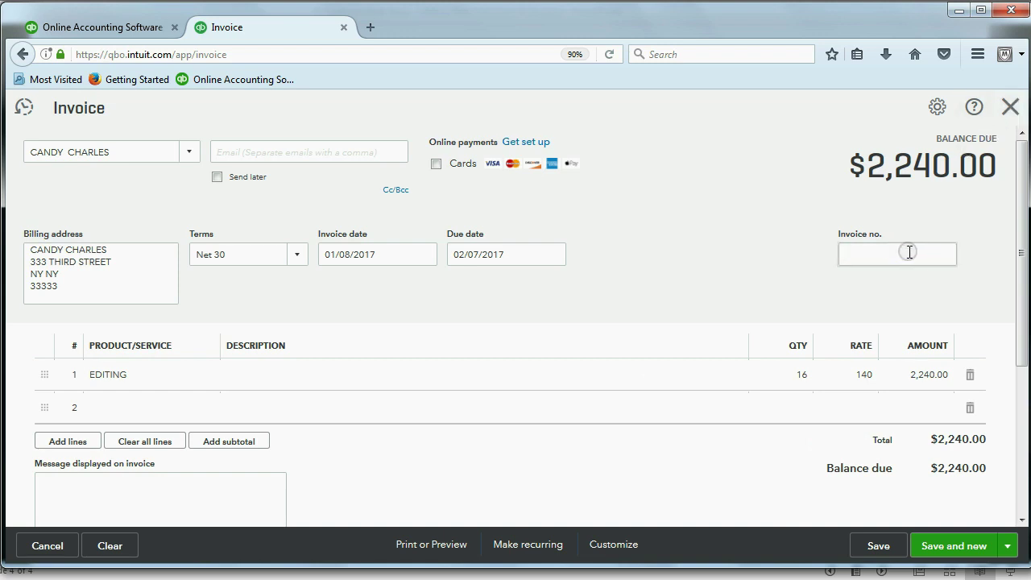
text(1008)
key(Tab)
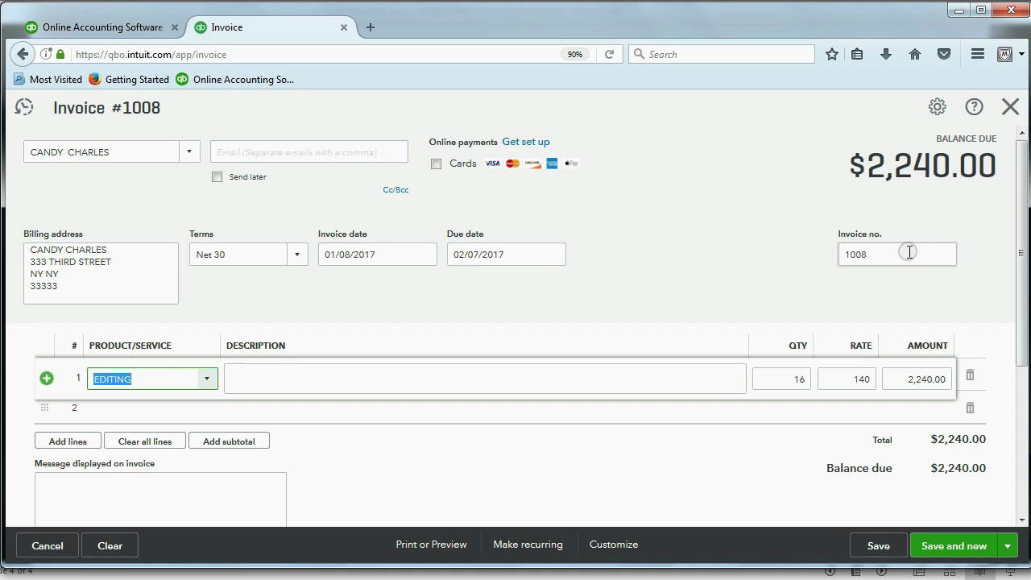
click(878, 546)
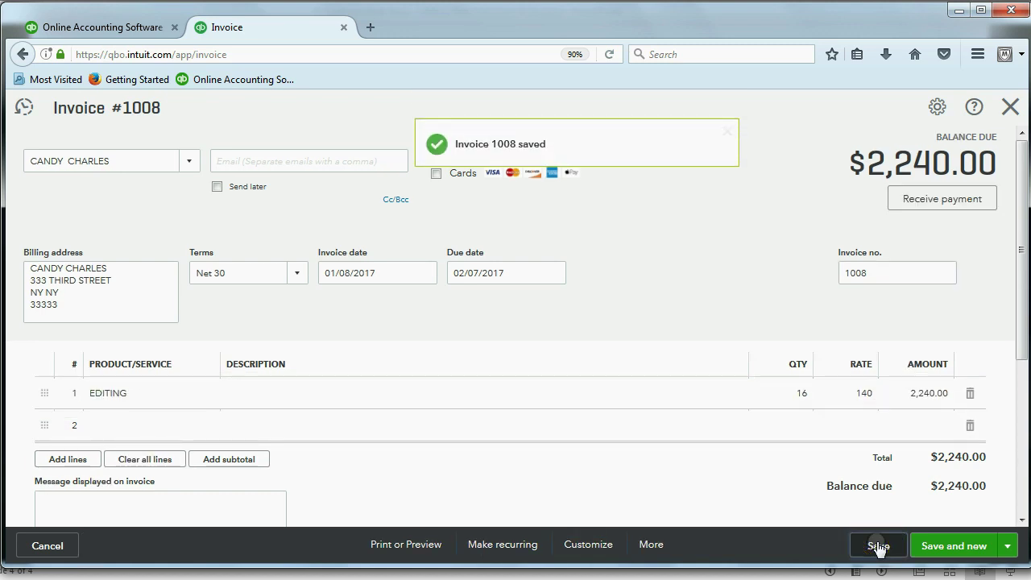
click(1010, 107)
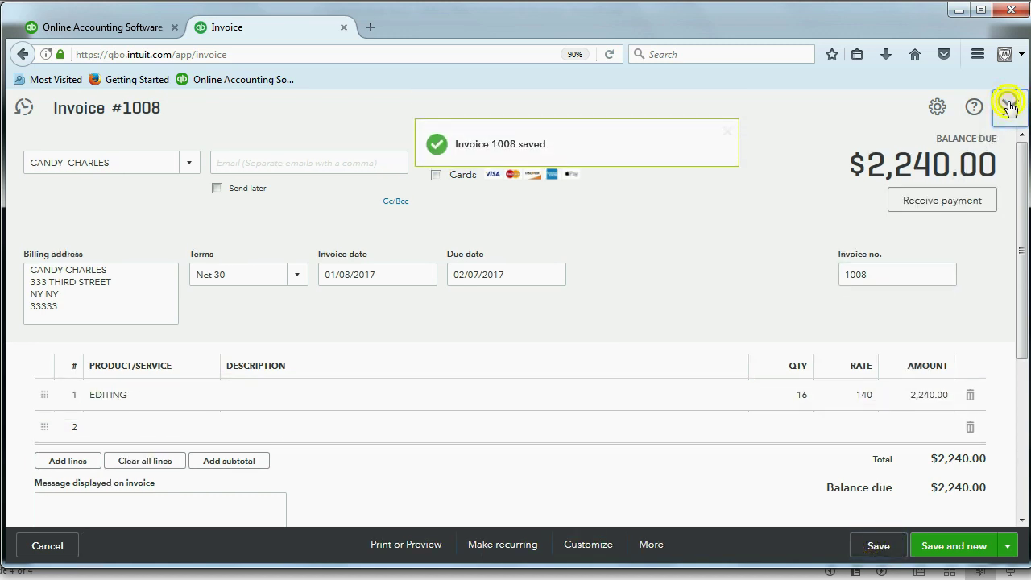
scroll(902, 251, down, 5)
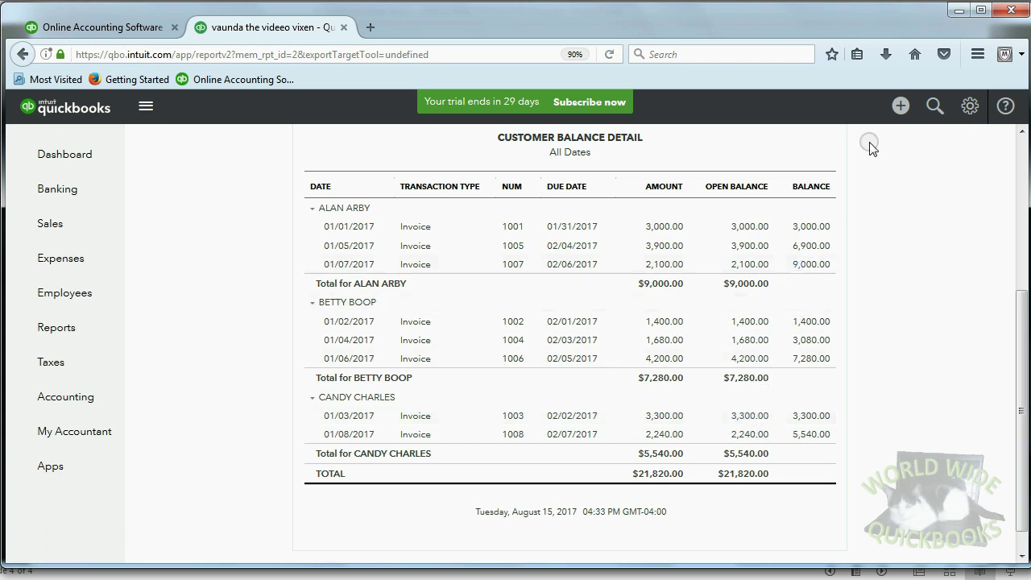
- Start another new invoice and check its invoice number field
click(897, 108)
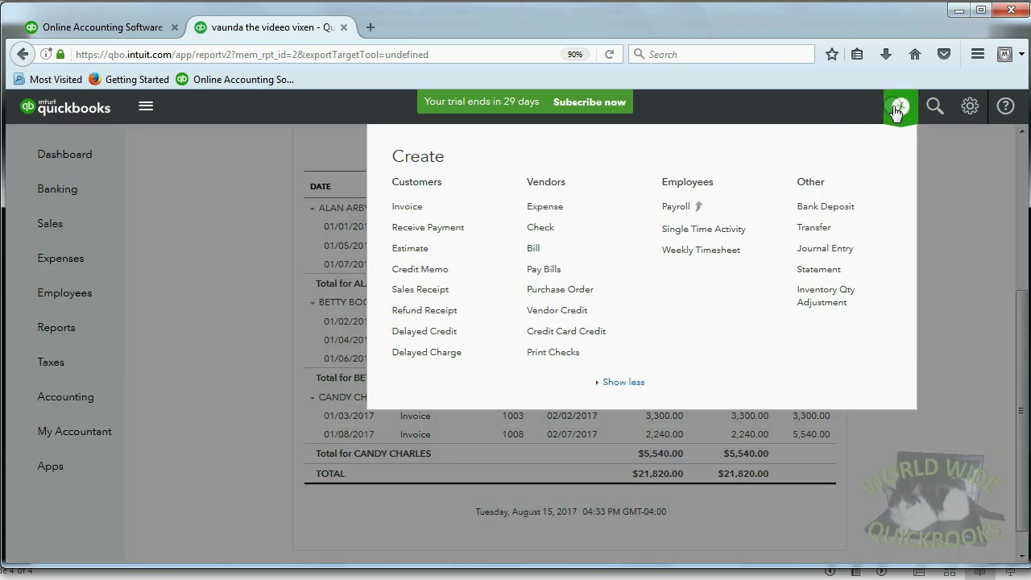
click(413, 206)
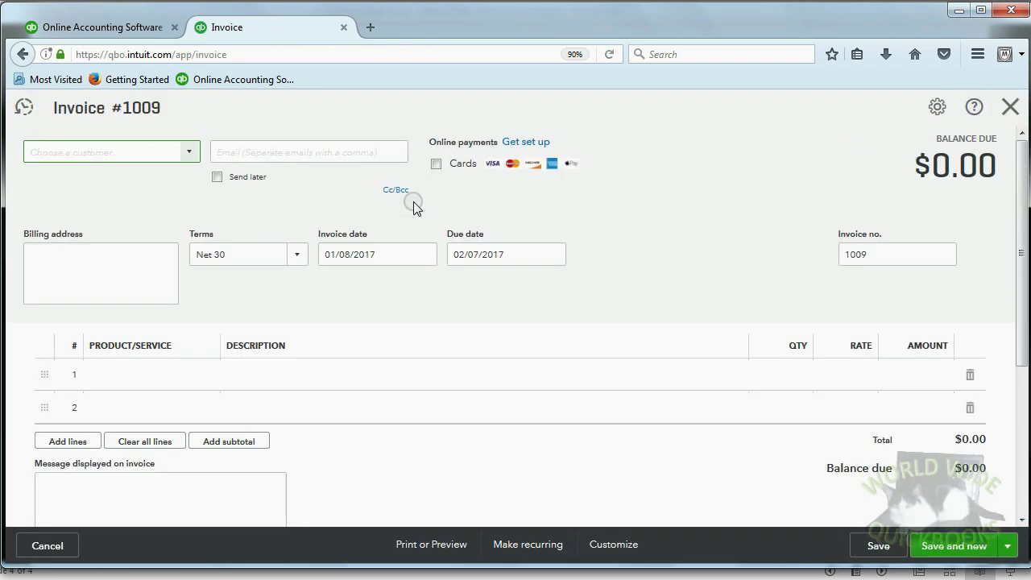
double_click(881, 256)
click(884, 257)
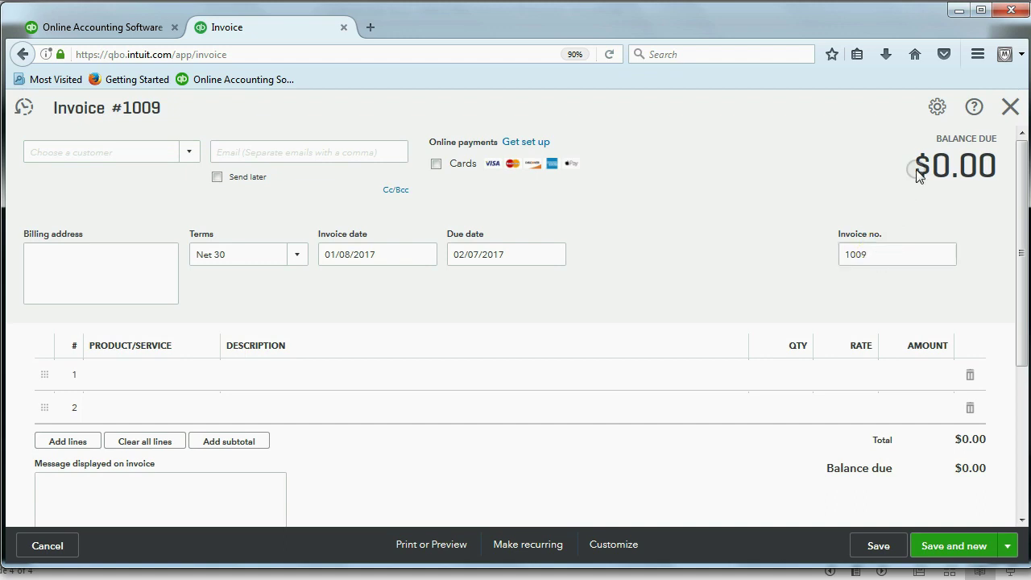
- Turn off custom transaction numbers in the sales form settings and return to the new invoice
click(936, 108)
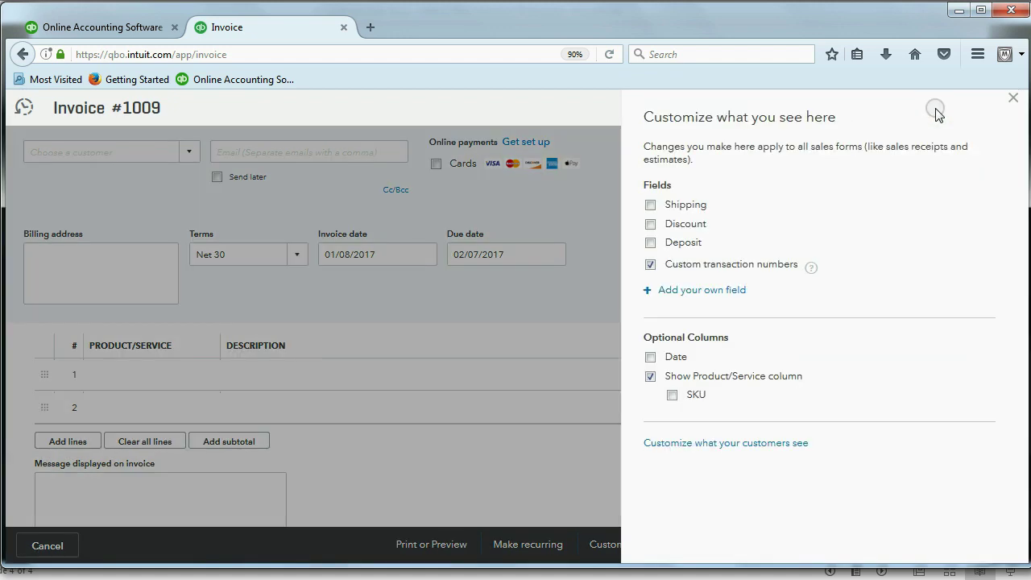
click(654, 265)
click(652, 266)
click(1013, 98)
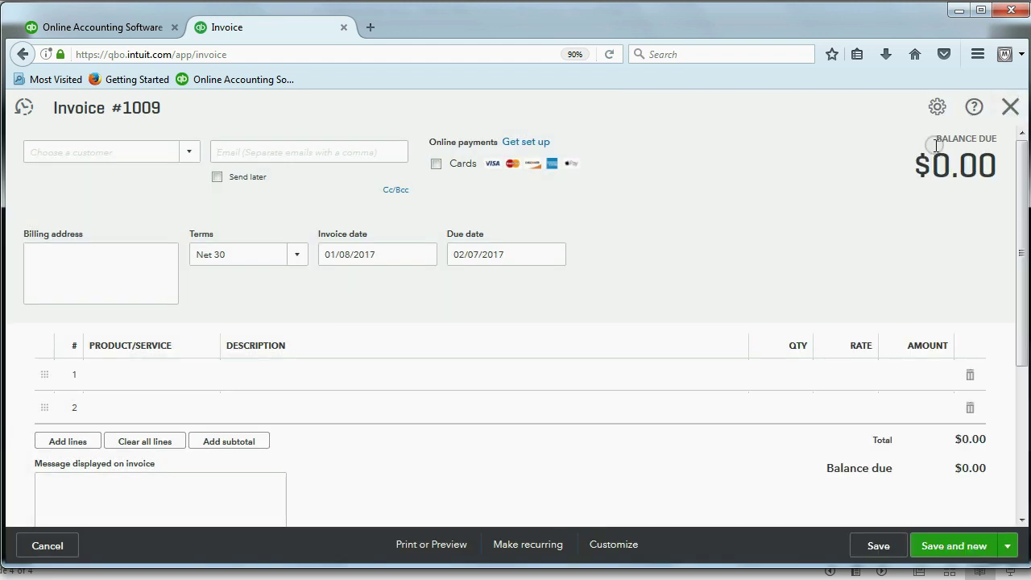